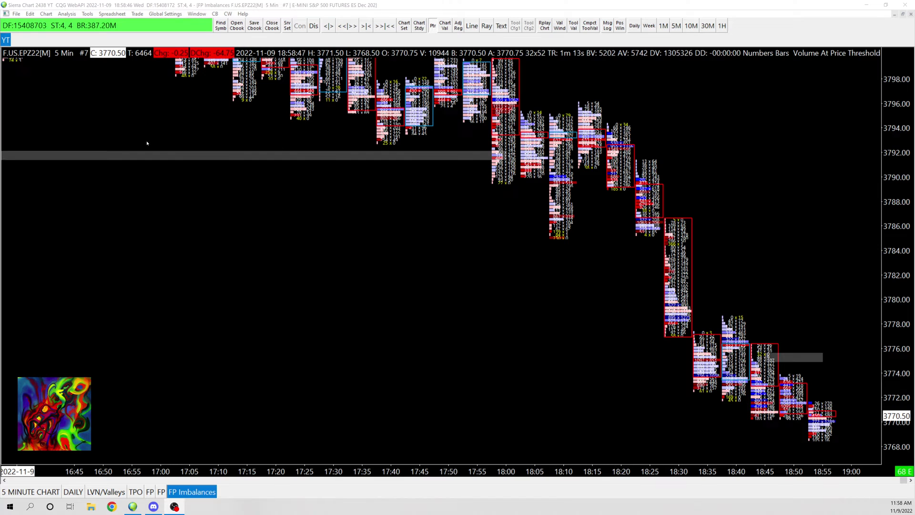
Examine the imbalance zones on the 5-minute footprint chart, from the latest bars back through the earlier session and forward again.
scroll(639, 341, down, 5)
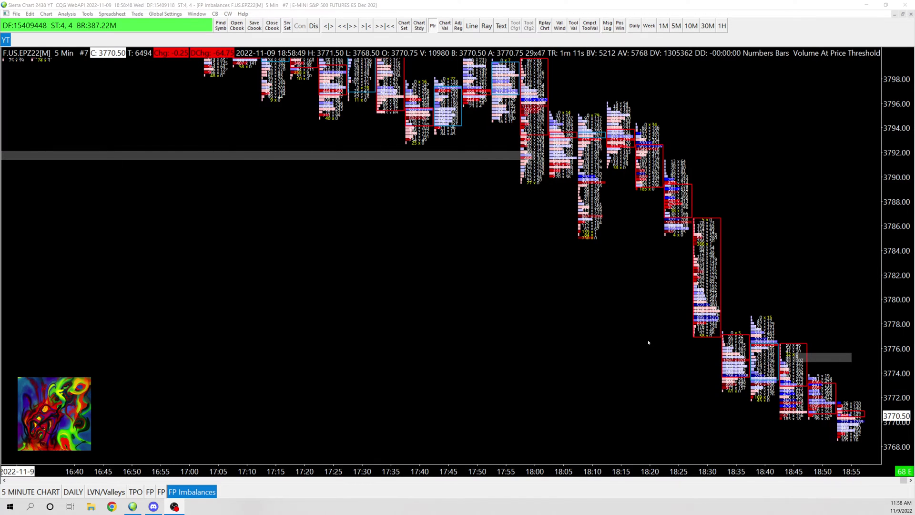
drag(890, 303, 889, 241)
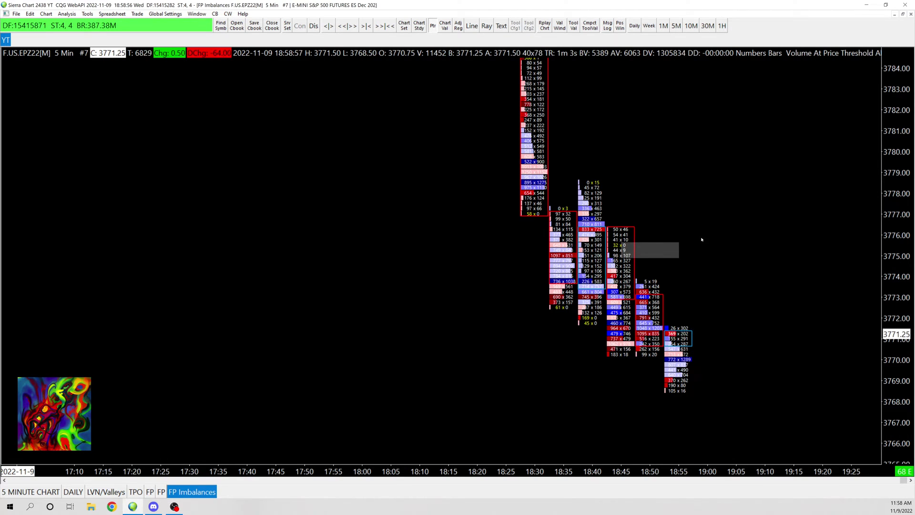
drag(757, 239, 901, 202)
drag(686, 153, 807, 325)
scroll(807, 325, up, 8)
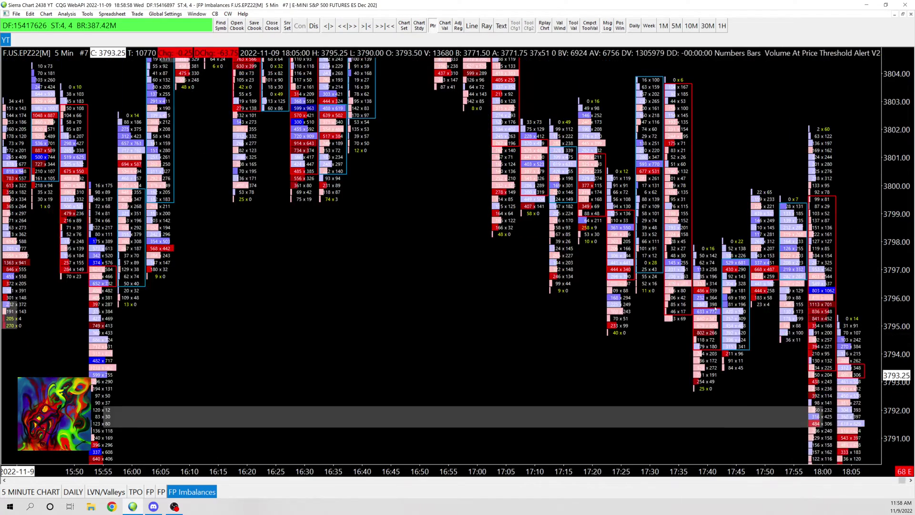
scroll(137, 412, up, 12)
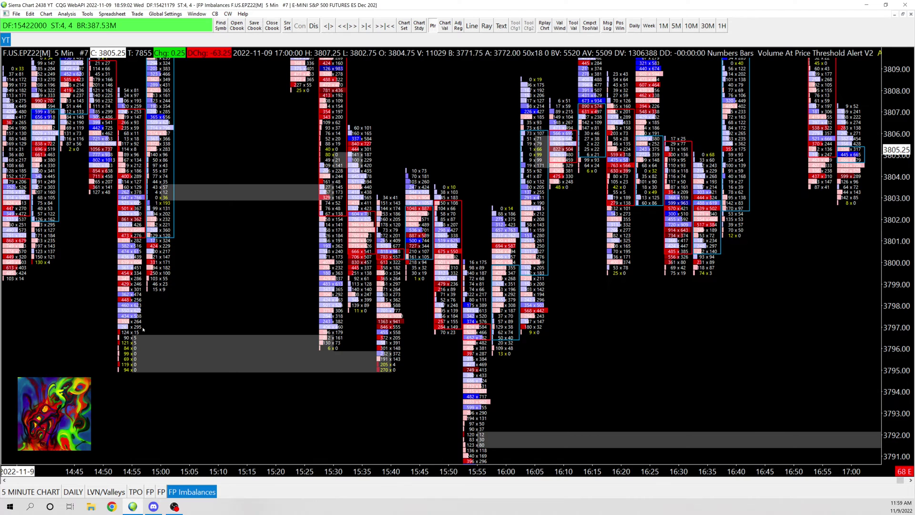
scroll(216, 323, up, 4)
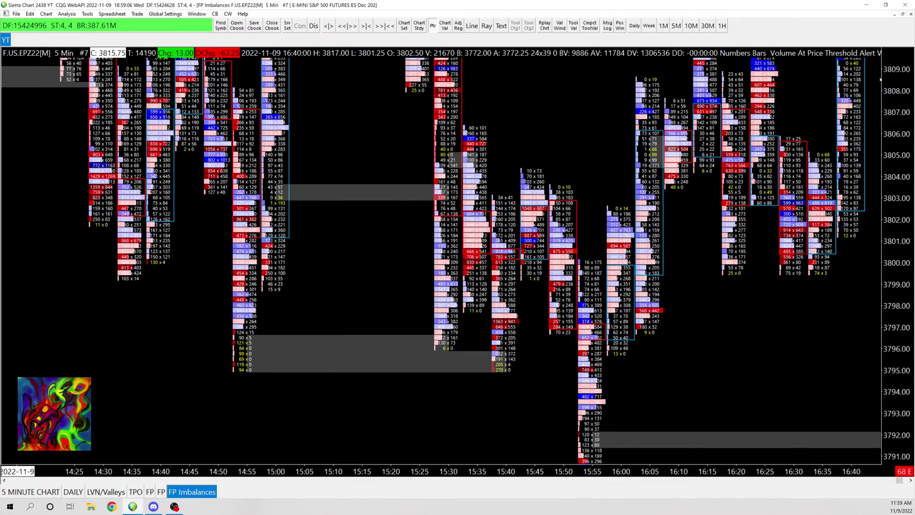
drag(890, 102, 888, 207)
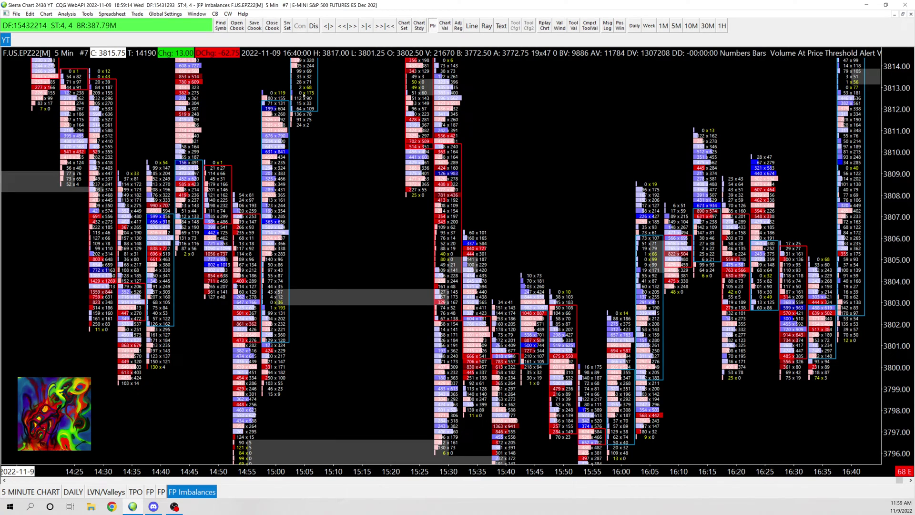
scroll(875, 228, down, 10)
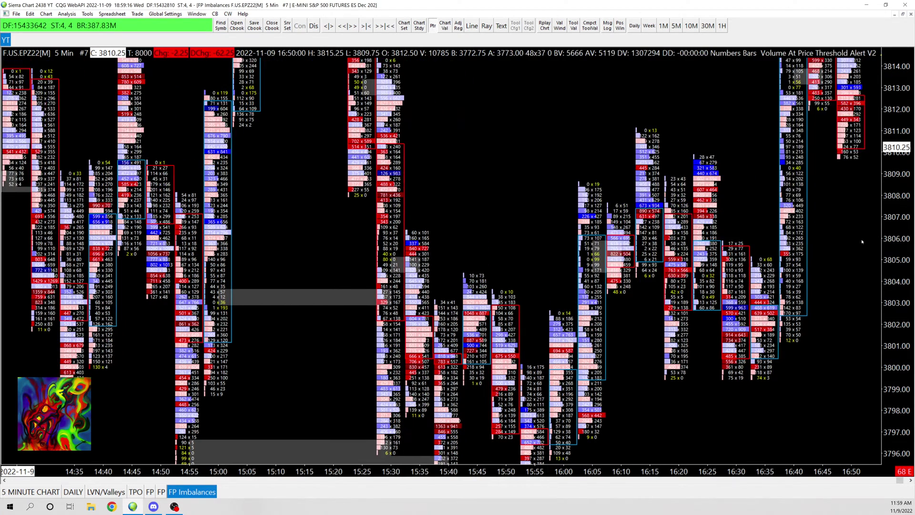
scroll(769, 283, down, 5)
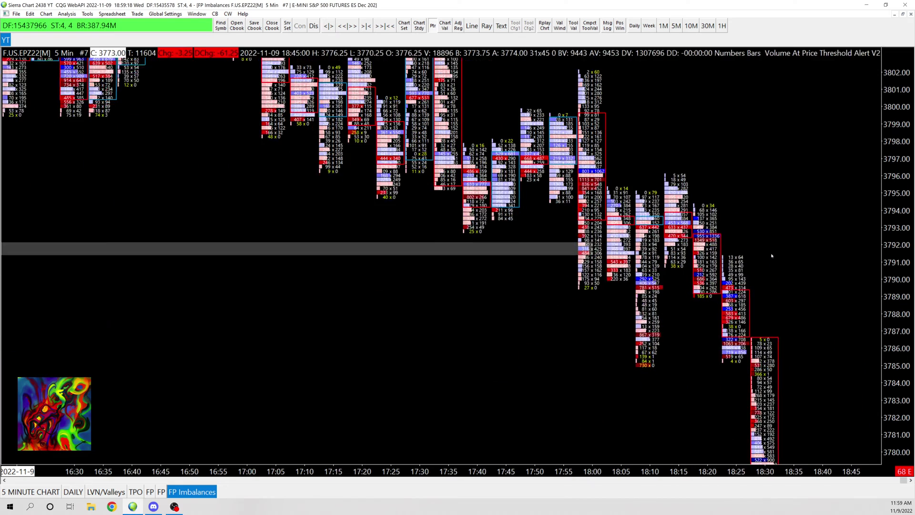
scroll(833, 191, down, 3)
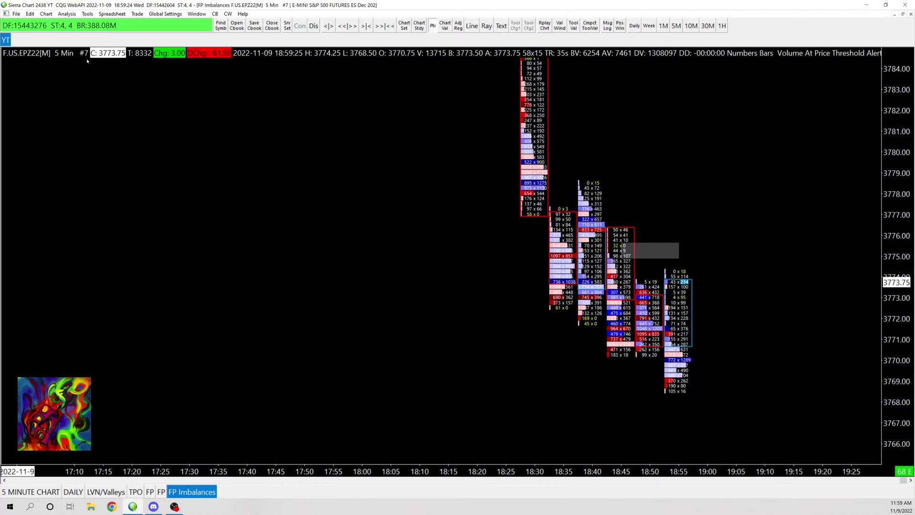
Open the chart's studies, find Volume At Price Threshold Alert V2 among the available ones, and open the settings of its ID:2 instance.
click(66, 14)
click(77, 23)
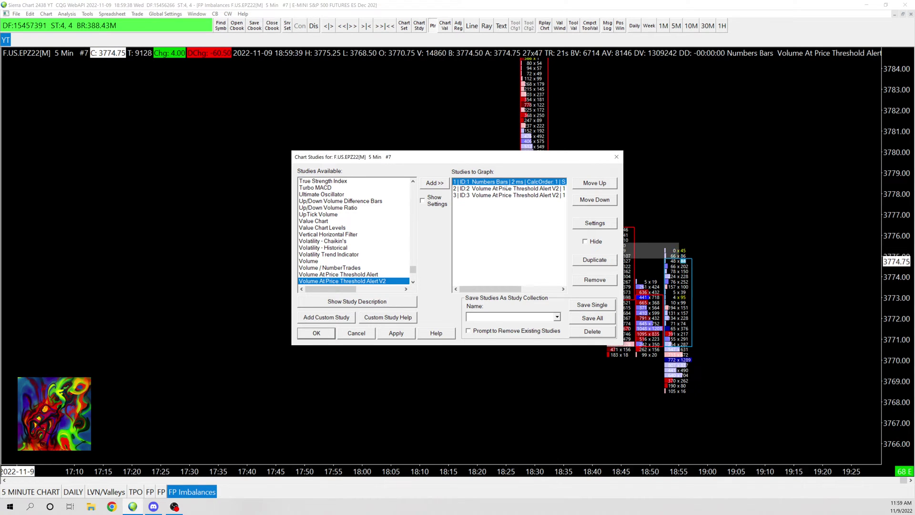
click(365, 266)
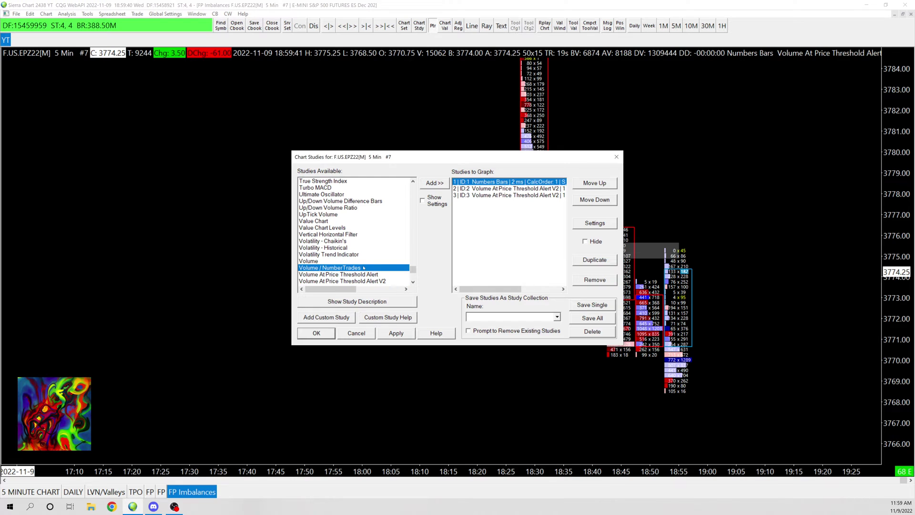
key(v)
scroll(351, 251, down, 2)
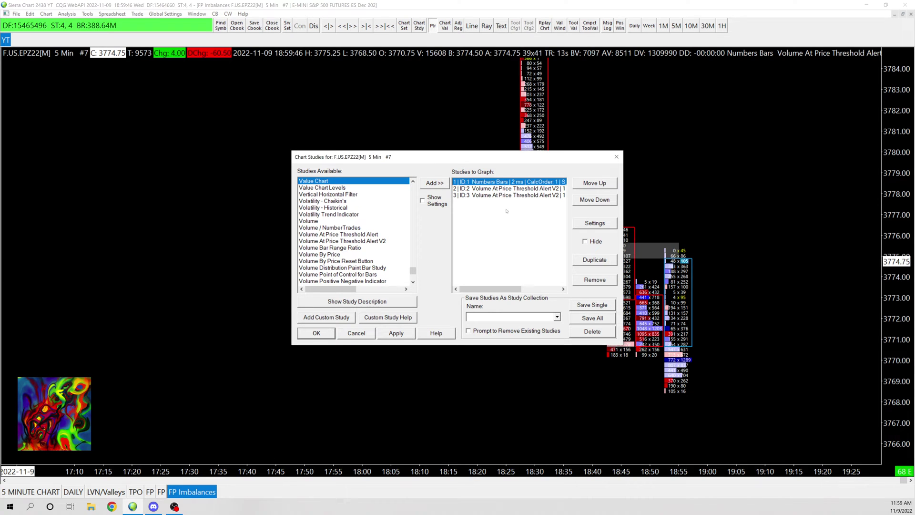
double_click(506, 189)
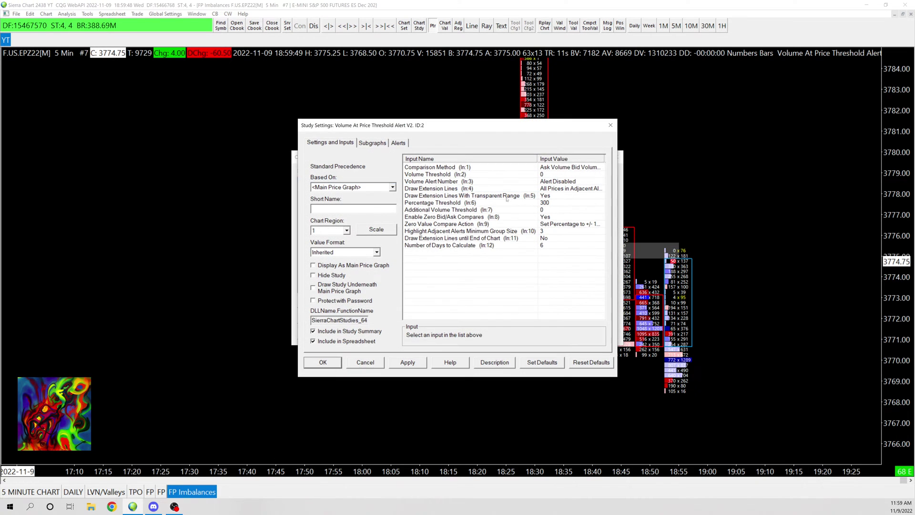
Set Comparison Method to Ask Volume Bid Volume Diagonal Ratio and Draw Extension Lines to All Prices in Adjacent Alerts.
click(568, 167)
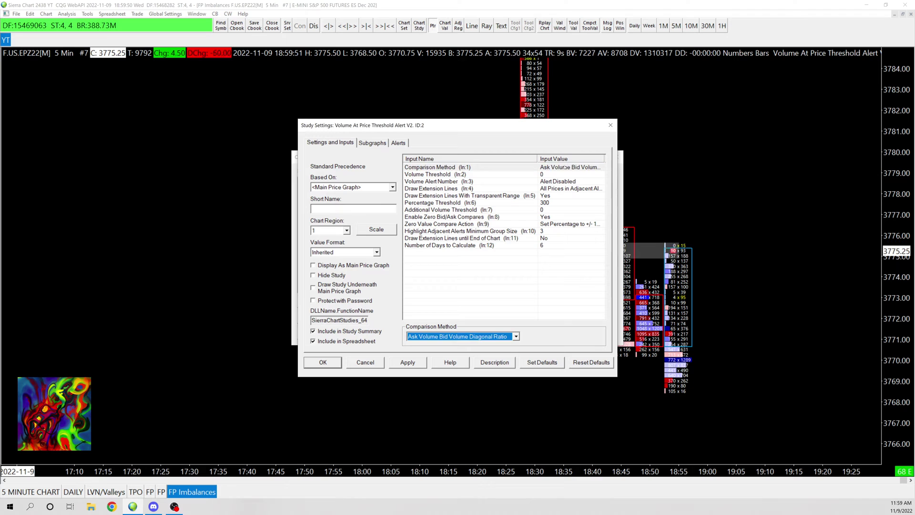
click(473, 337)
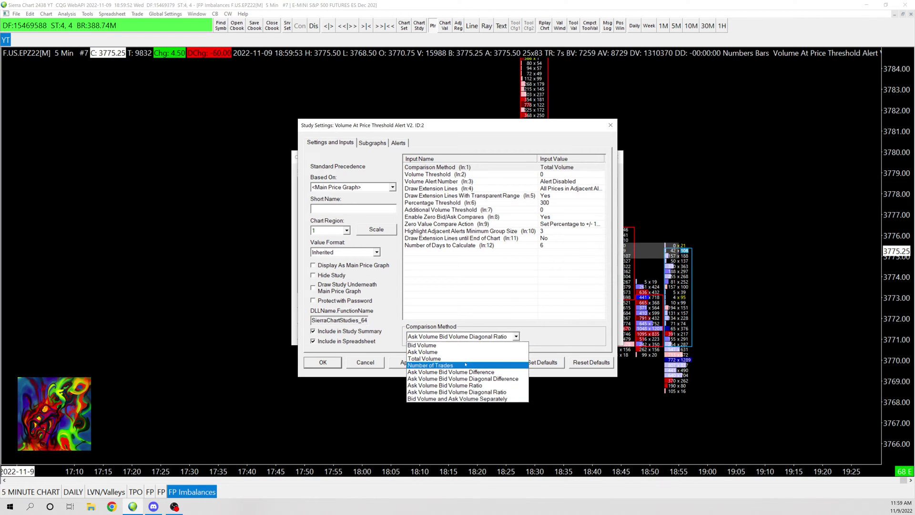
click(458, 392)
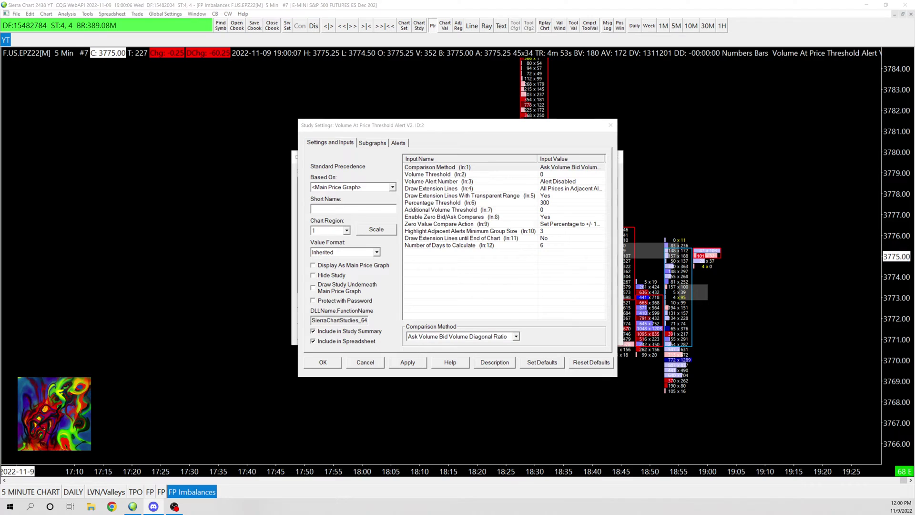
click(551, 189)
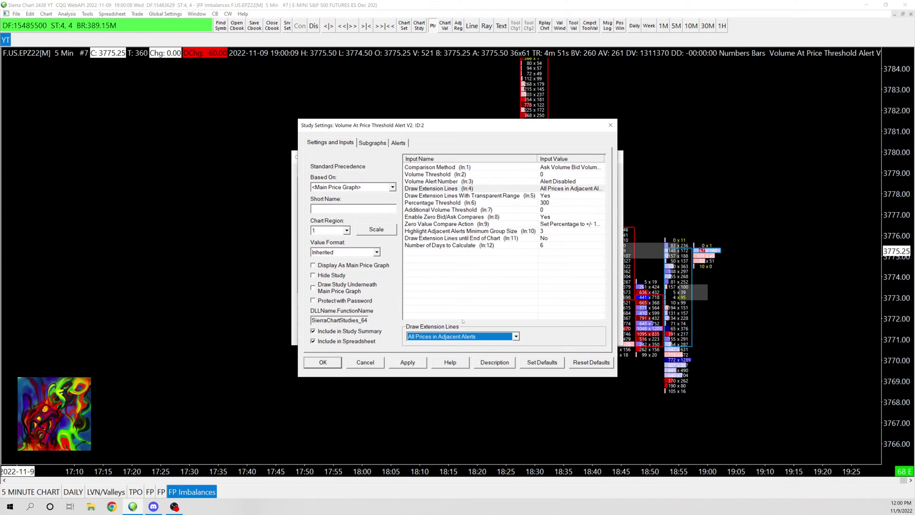
click(457, 339)
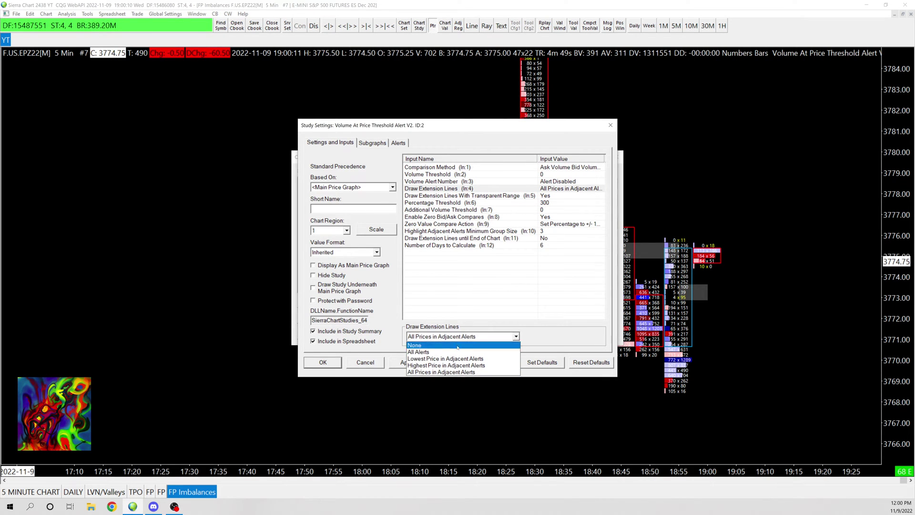
click(452, 372)
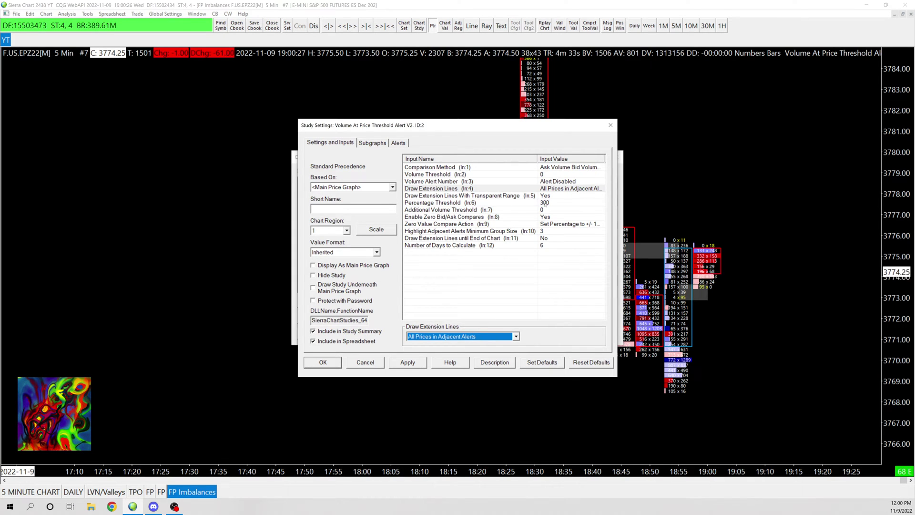
Review the Percentage Threshold, Additional Volume Threshold, Enable Zero Bid/Ask Compares and Zero Value Compare Action inputs.
click(544, 204)
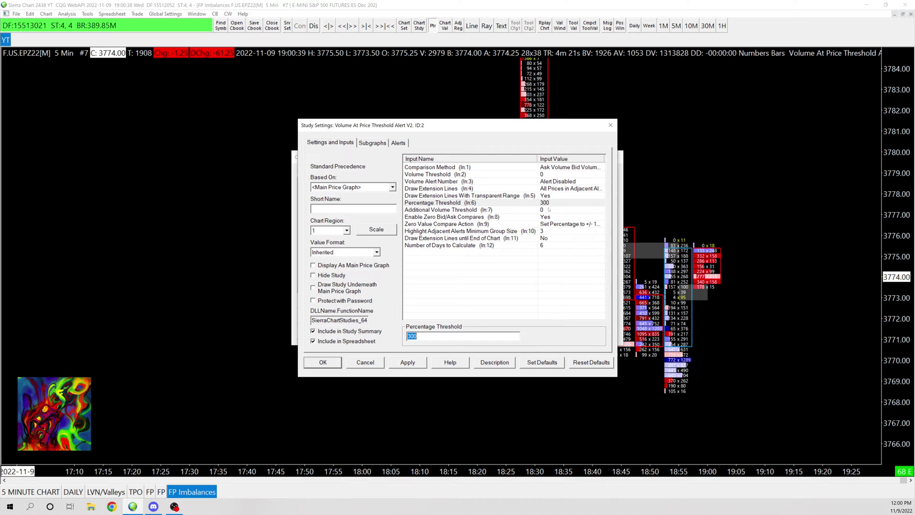
click(551, 209)
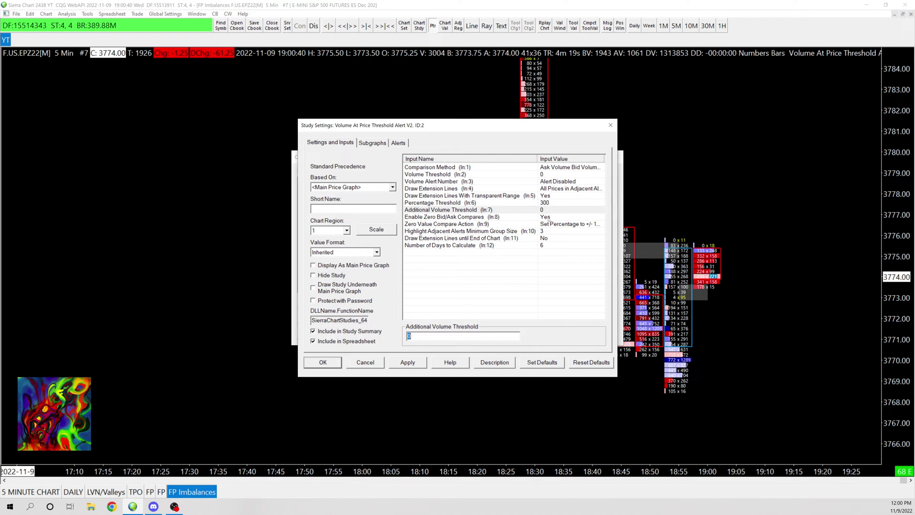
click(548, 218)
click(524, 224)
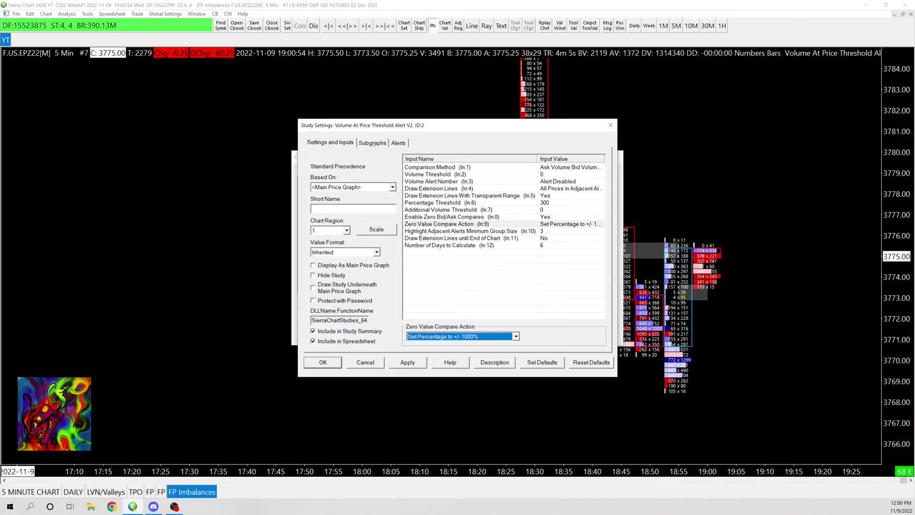
Examine the study's subgraphs, especially the draw styles and widths of the Adjacent Alert Highlight entries.
click(373, 143)
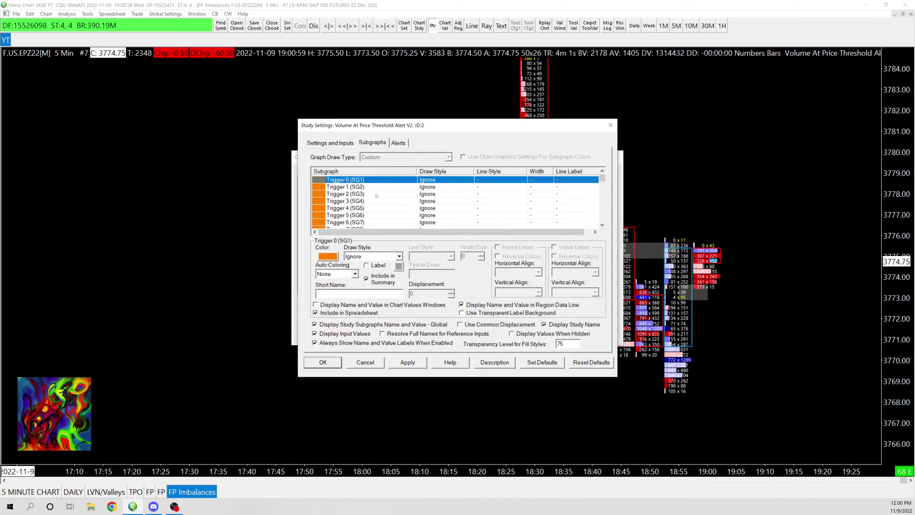
scroll(396, 191, down, 5)
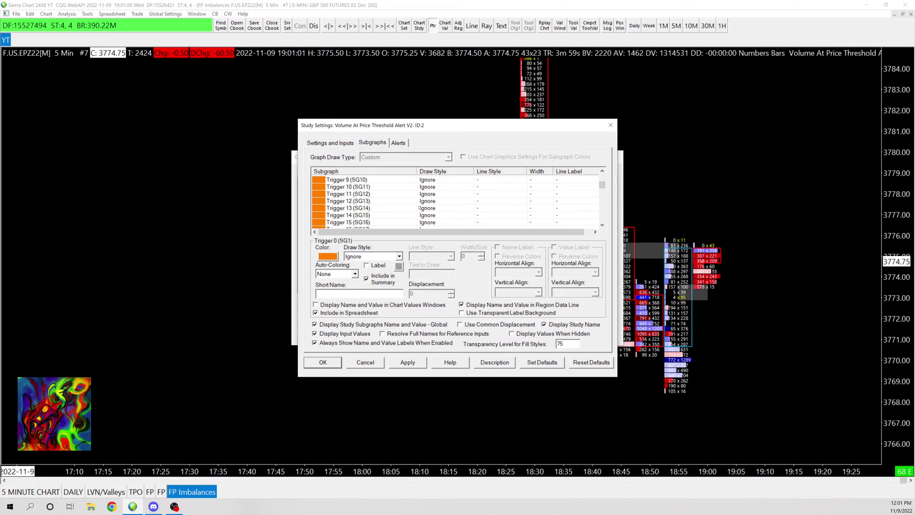
scroll(406, 215, down, 12)
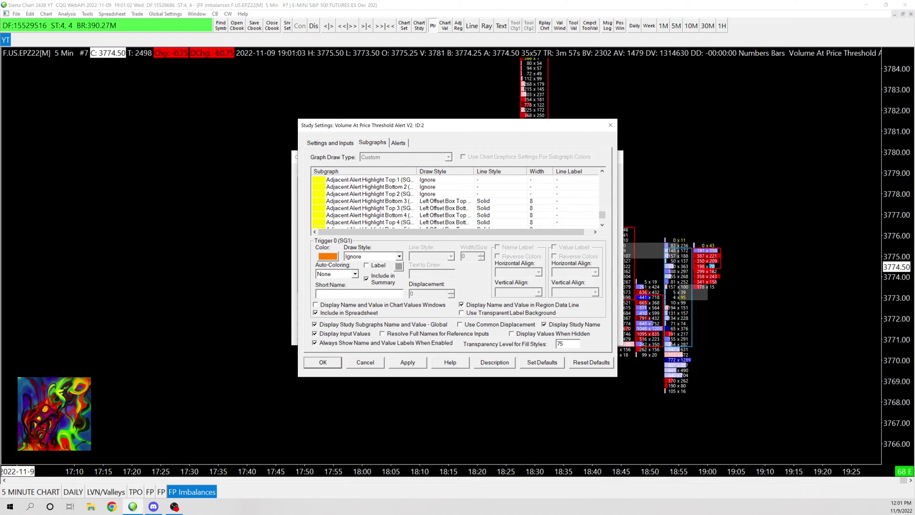
scroll(362, 210, up, 3)
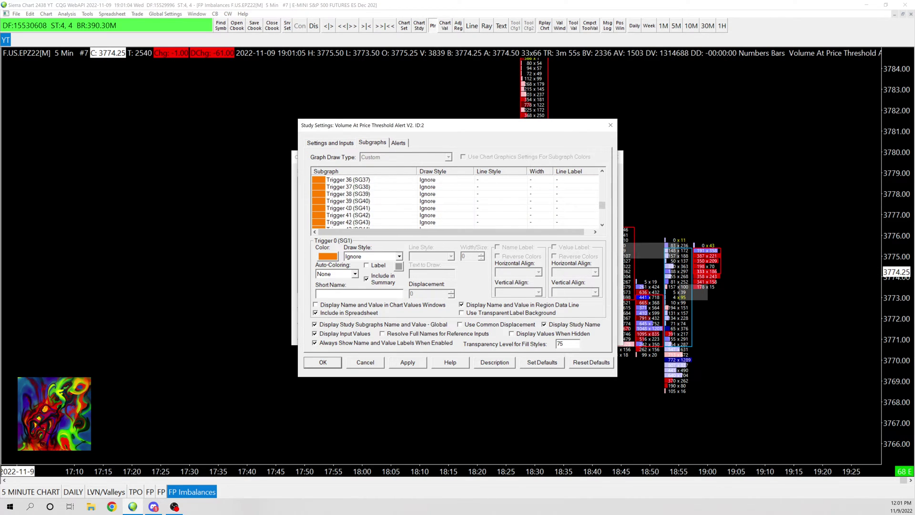
scroll(362, 200, down, 3)
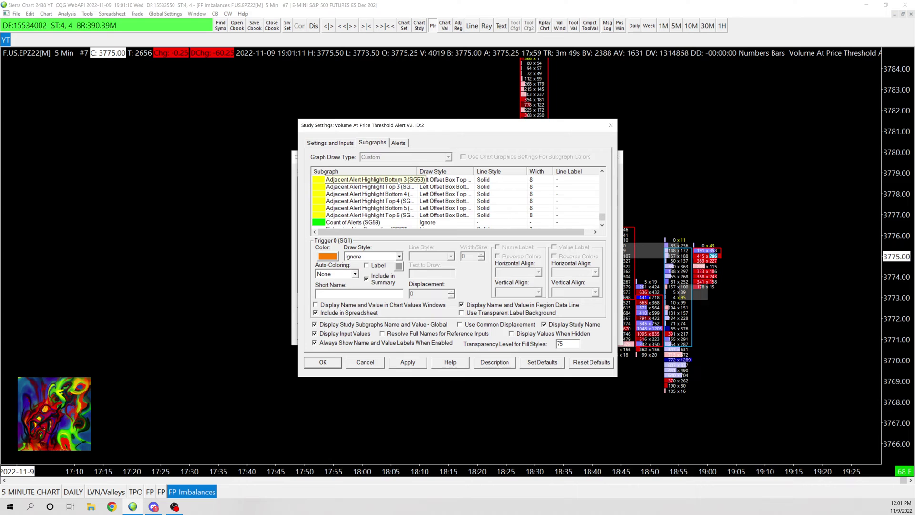
scroll(396, 183, up, 1)
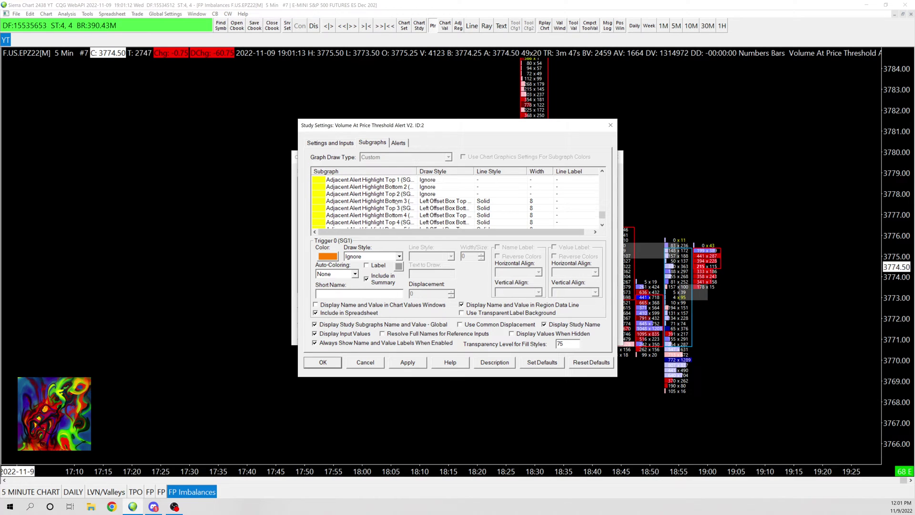
scroll(397, 205, down, 1)
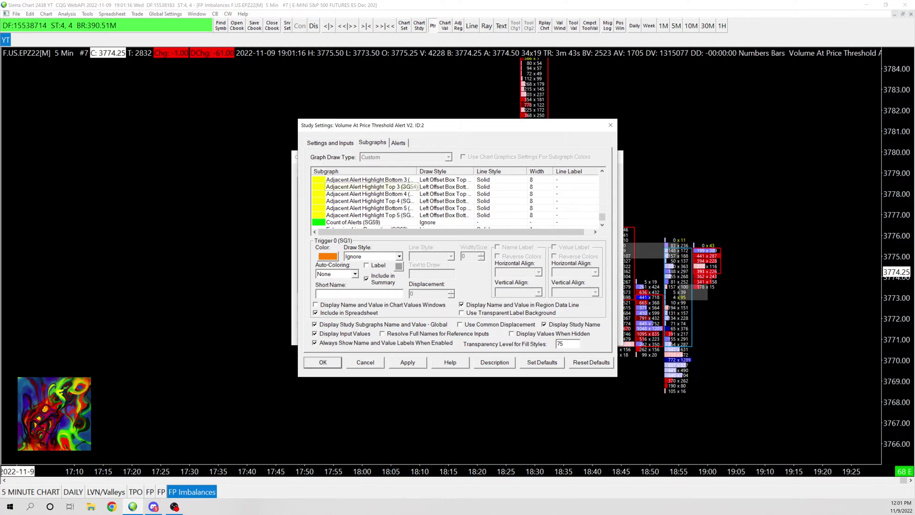
scroll(395, 212, down, 1)
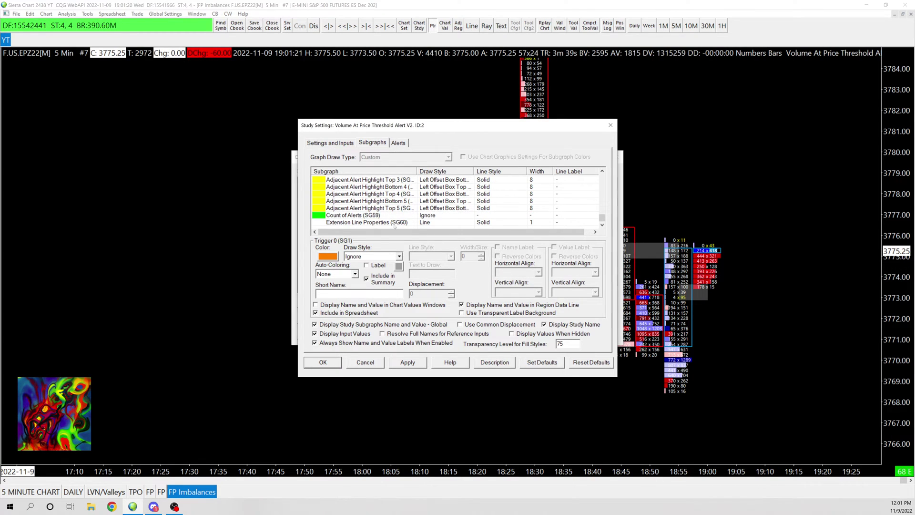
Change the color of the Extension Line Properties (SG60) subgraph to red and apply it to the chart.
click(370, 222)
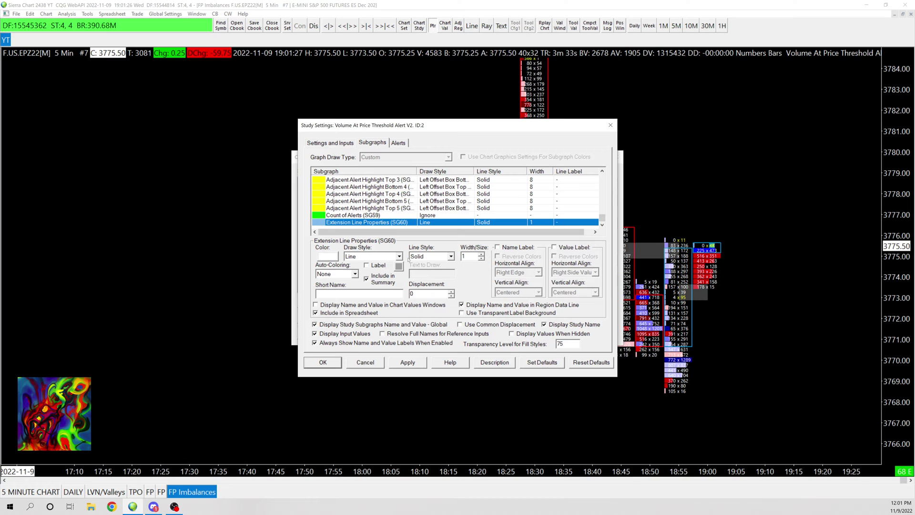
click(333, 257)
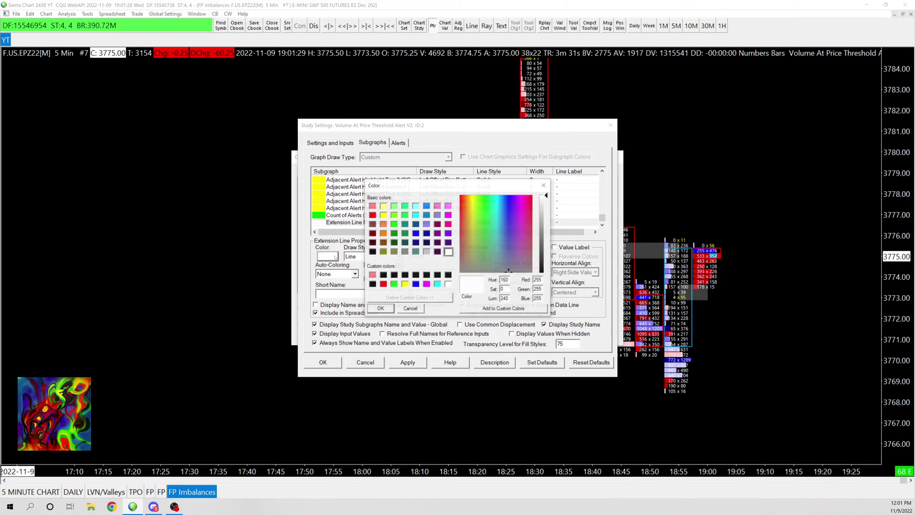
click(372, 215)
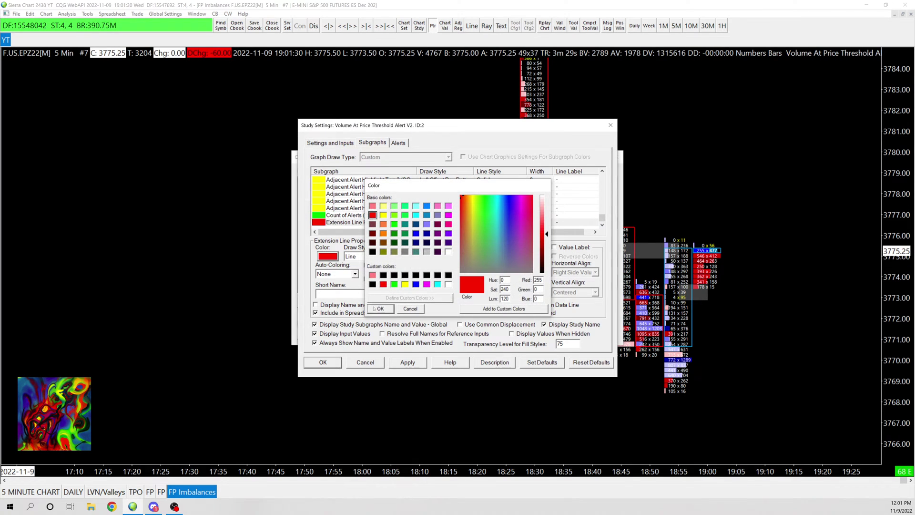
click(379, 308)
click(406, 363)
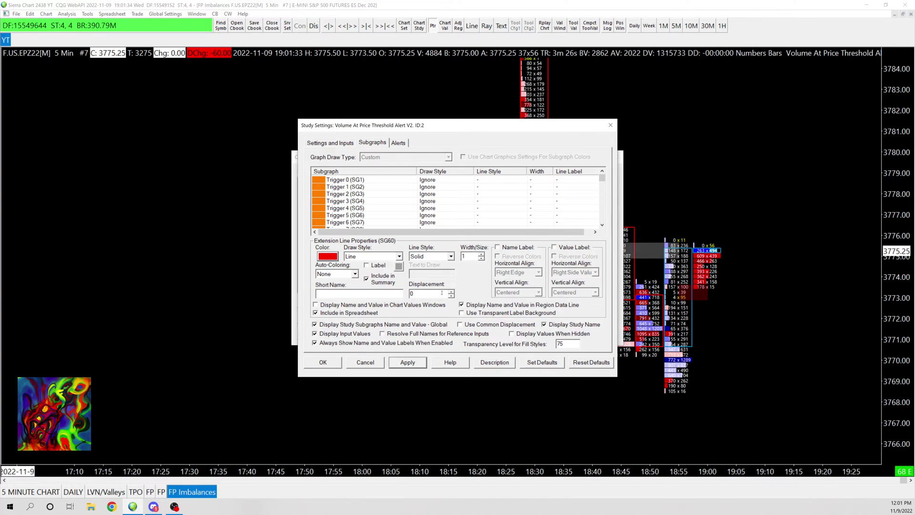
Change the Extension Line Properties (SG60) color to blue for study ID:2, apply it and close the study settings.
click(327, 256)
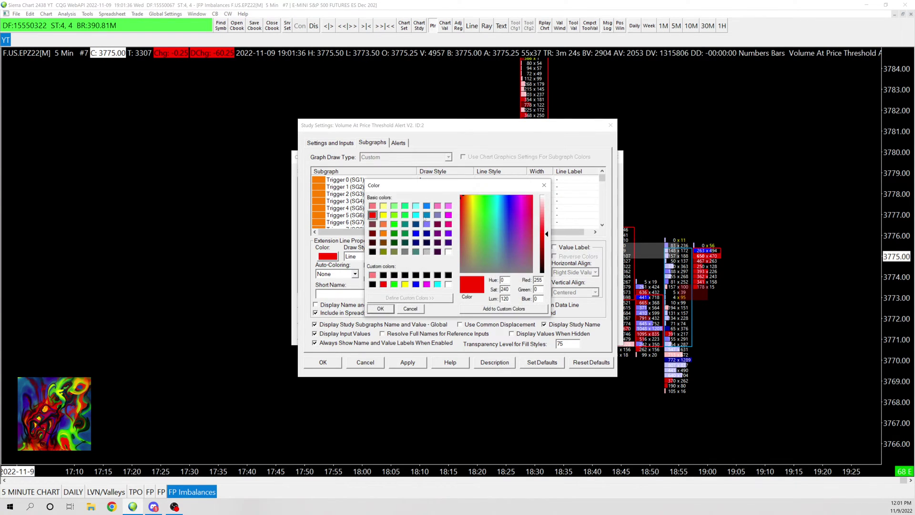
click(426, 215)
click(380, 308)
click(408, 362)
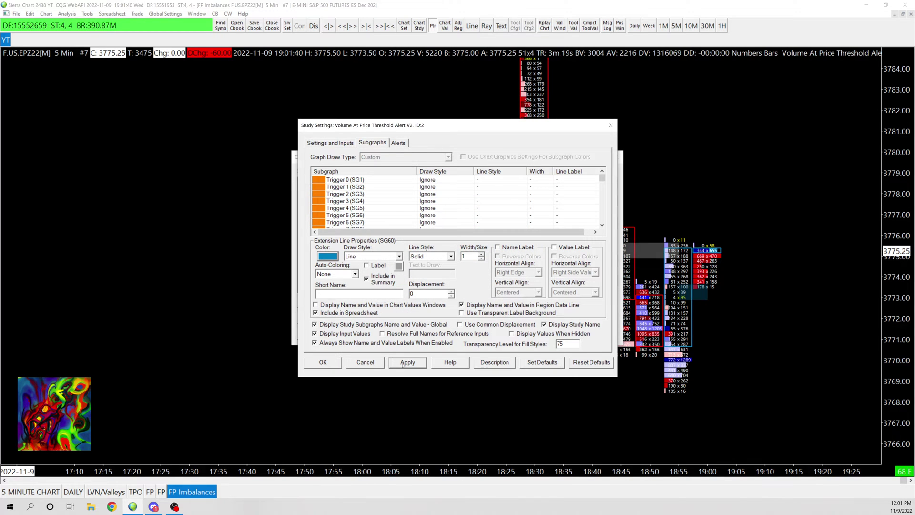
click(324, 363)
Open the second Volume At Price Threshold Alert V2 study (ID:3) and check its Percentage Threshold input.
double_click(475, 196)
scroll(410, 196, down, 5)
scroll(381, 191, up, 4)
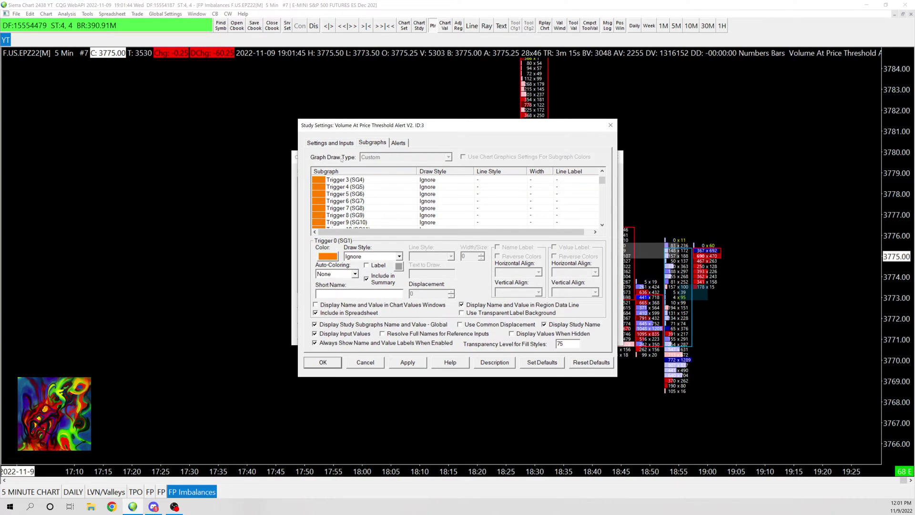
click(343, 144)
double_click(548, 202)
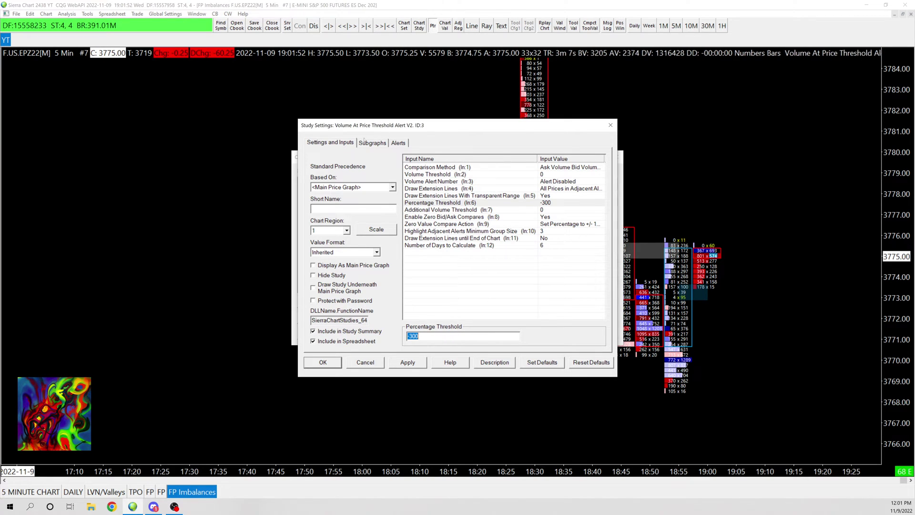
Check the draw styles and widths of the Adjacent Alert Highlight Bottom 3 through Top 5 subgraphs in study ID:3.
click(372, 142)
scroll(415, 192, down, 4)
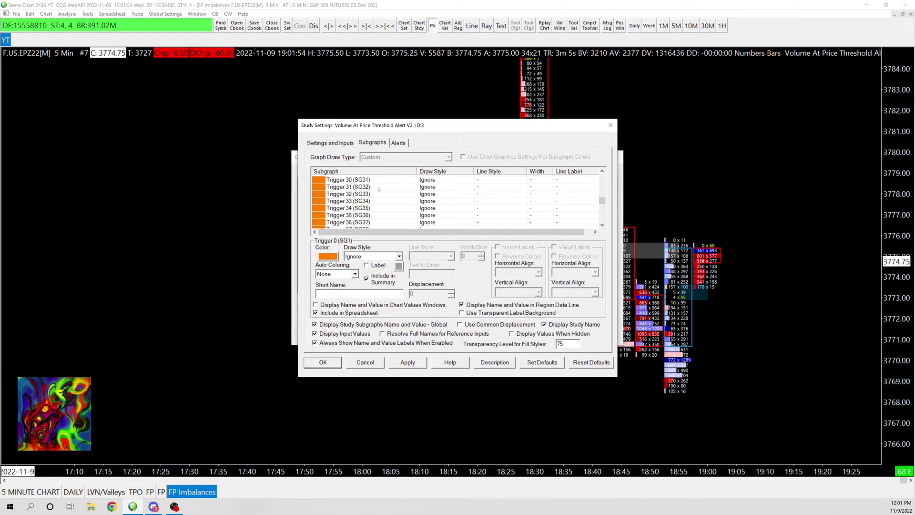
scroll(372, 210, down, 5)
click(386, 201)
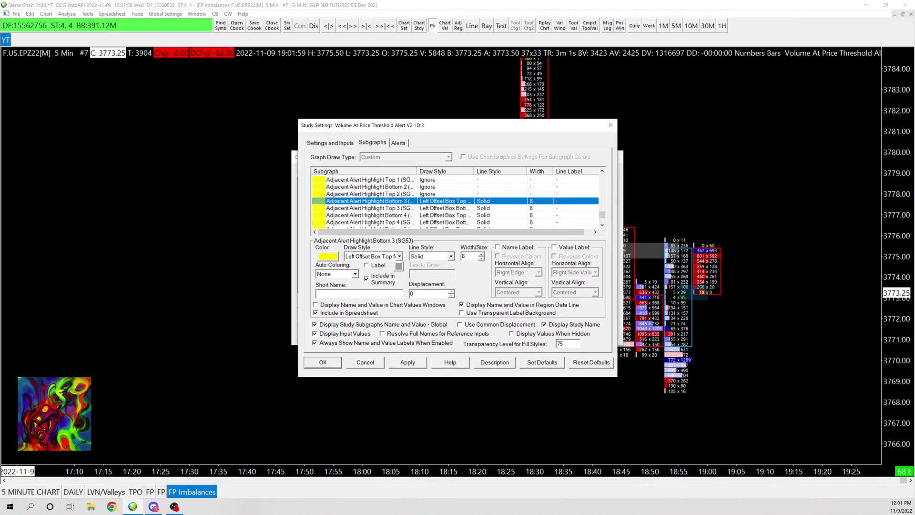
scroll(391, 208, down, 1)
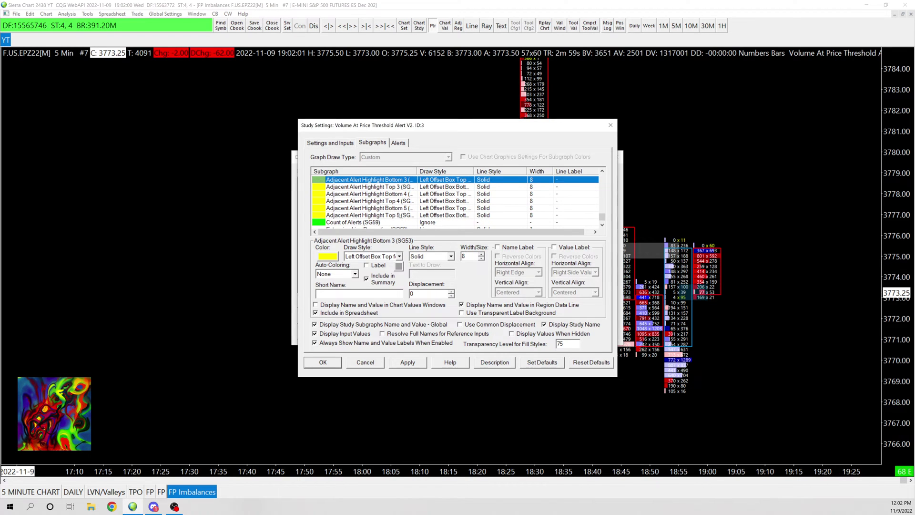
click(401, 216)
Set the Extension Line Properties (SG60) color to red for study ID:3, apply it and return to the chart.
scroll(400, 216, down, 1)
click(371, 223)
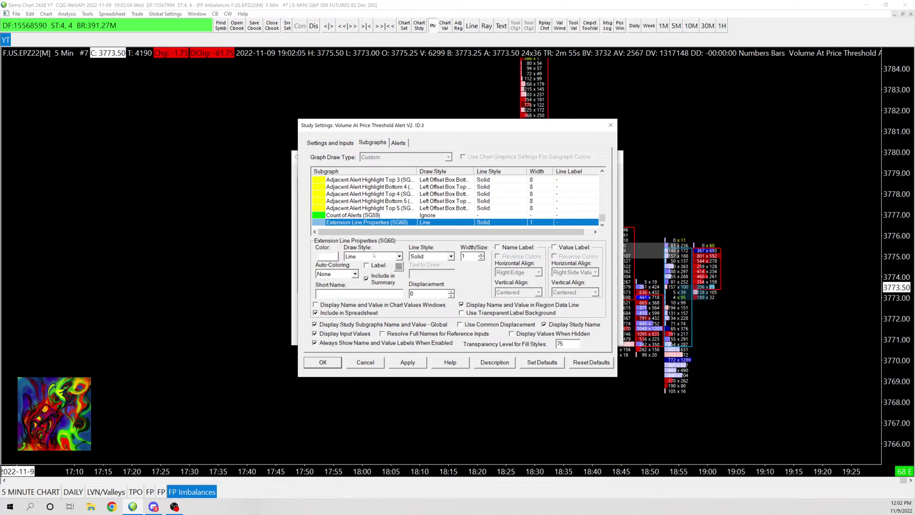
click(328, 257)
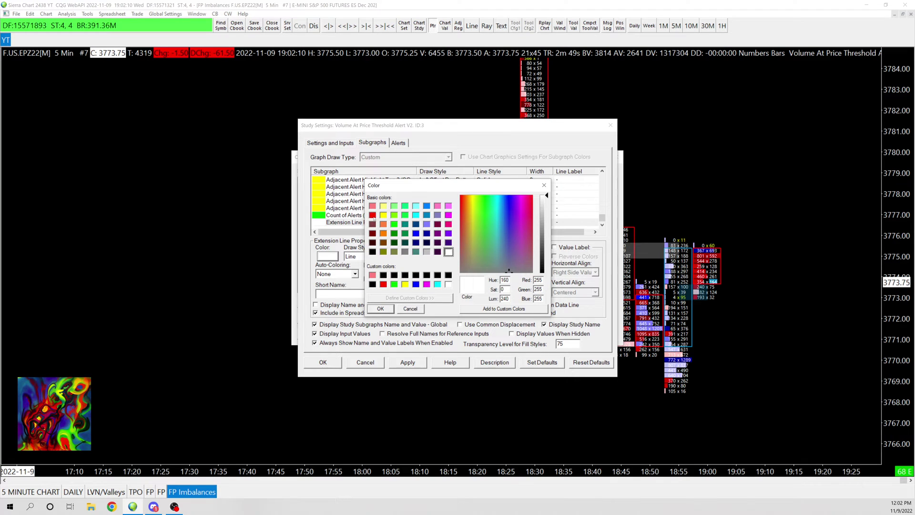
click(372, 215)
click(380, 309)
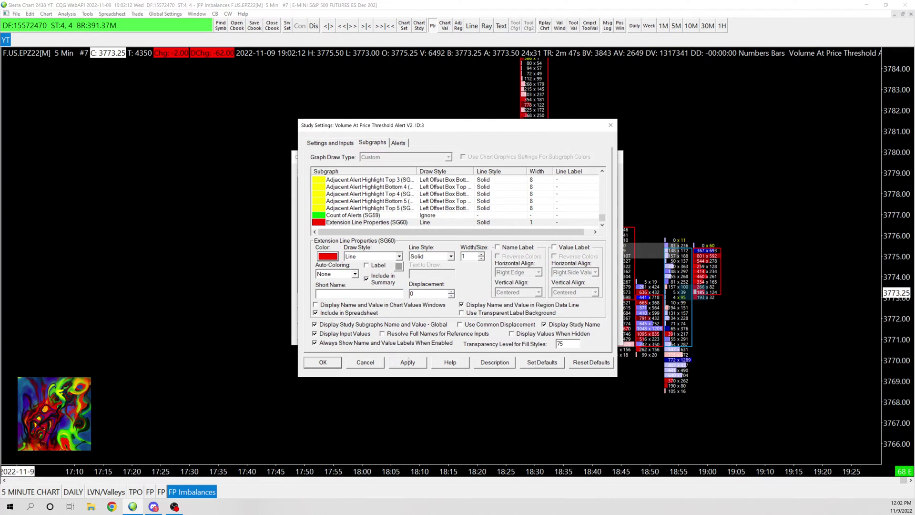
click(409, 363)
click(324, 363)
click(386, 335)
key(Return)
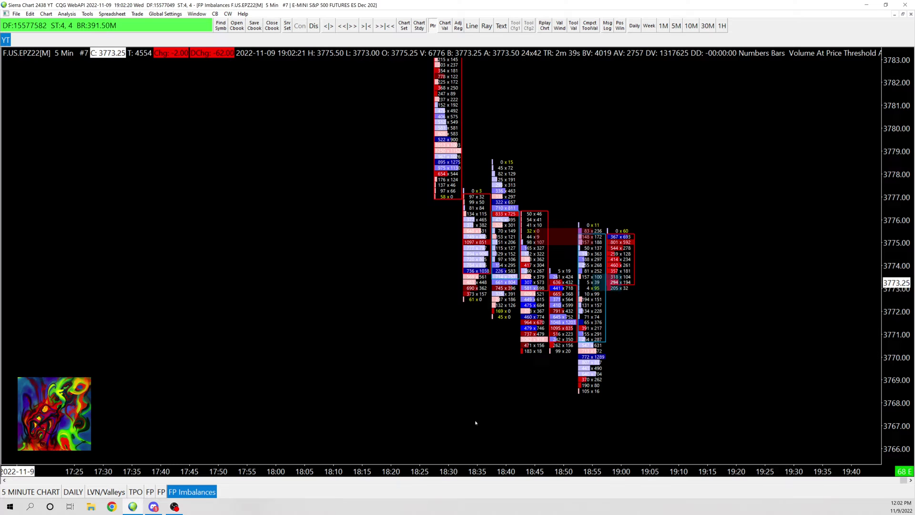
Examine the red and blue stacked imbalance zones across earlier and recent bars of the footprint chart.
drag(449, 468, 586, 427)
drag(886, 138, 887, 365)
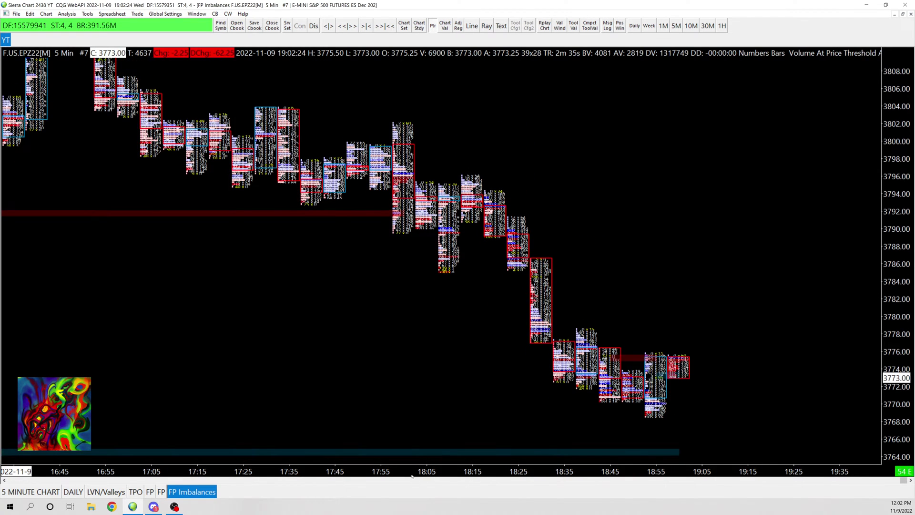
drag(423, 470, 617, 427)
scroll(618, 428, down, 2)
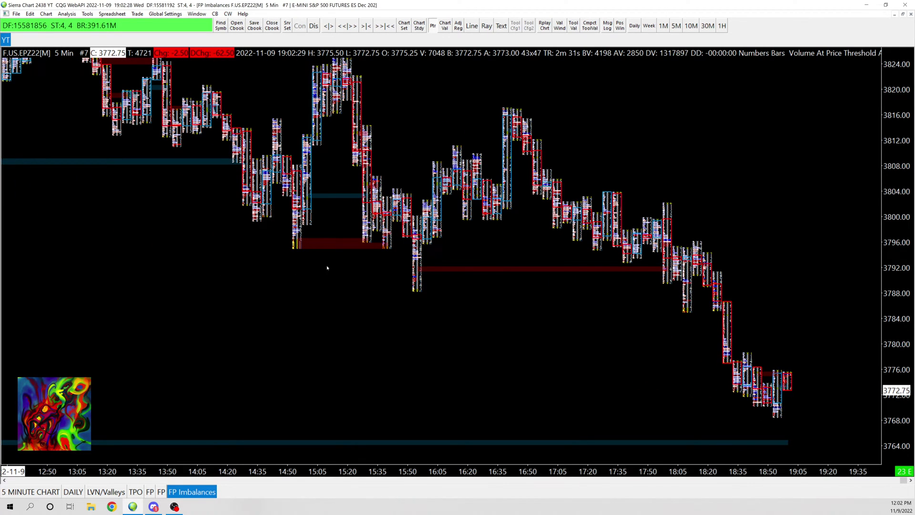
drag(888, 148, 870, 265)
drag(404, 255, 484, 252)
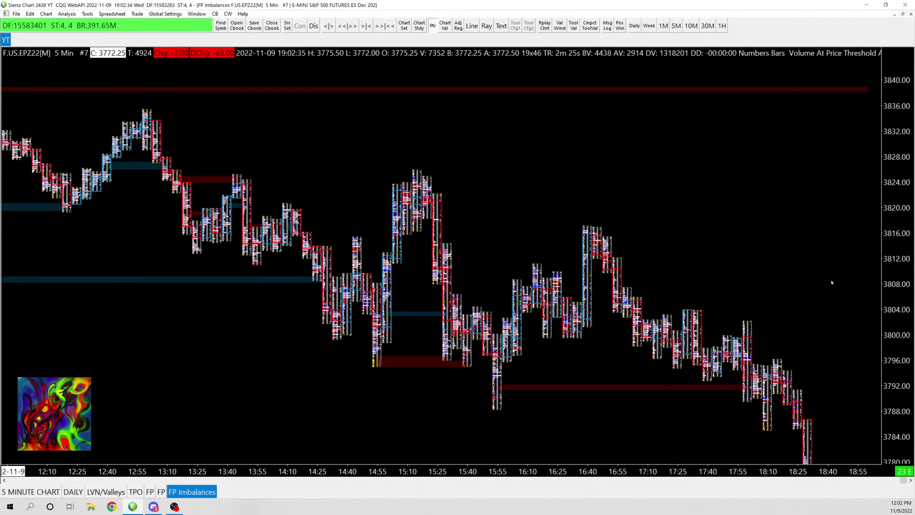
scroll(800, 293, right, 6)
drag(893, 340, 881, 177)
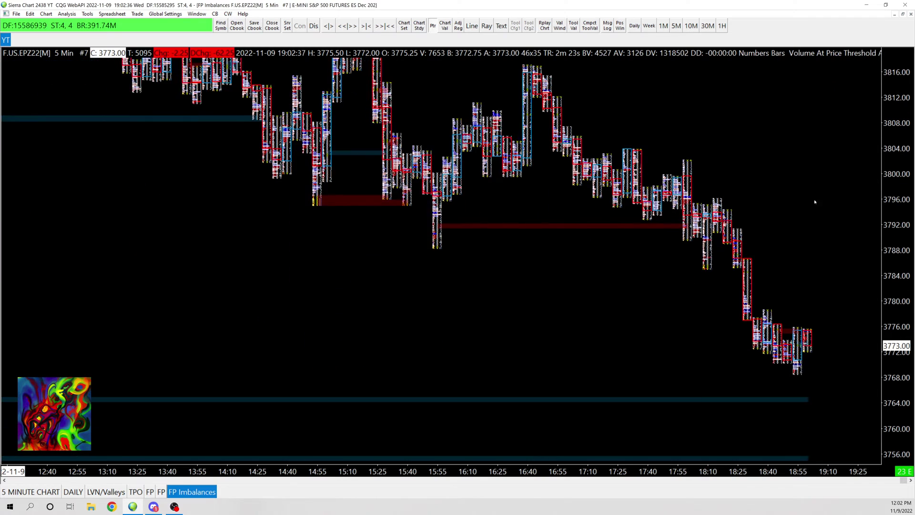
drag(811, 210, 780, 229)
drag(679, 473, 441, 421)
Reopen the settings of study ID:3 from the chart's study list and review its Percentage Threshold input.
click(66, 13)
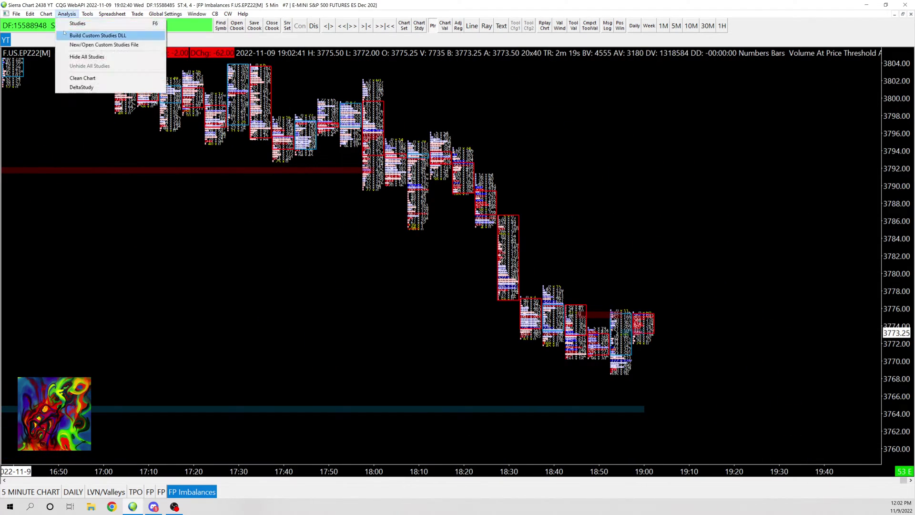
click(78, 21)
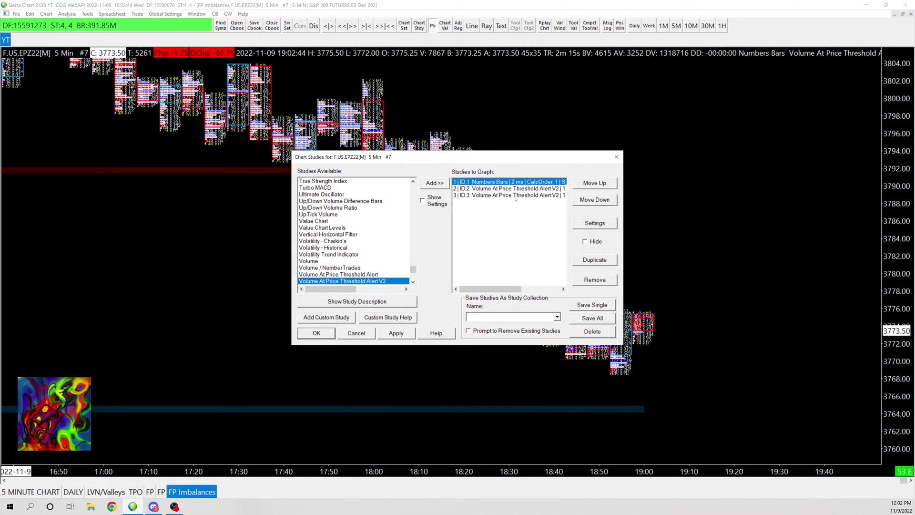
scroll(512, 208, down, 7)
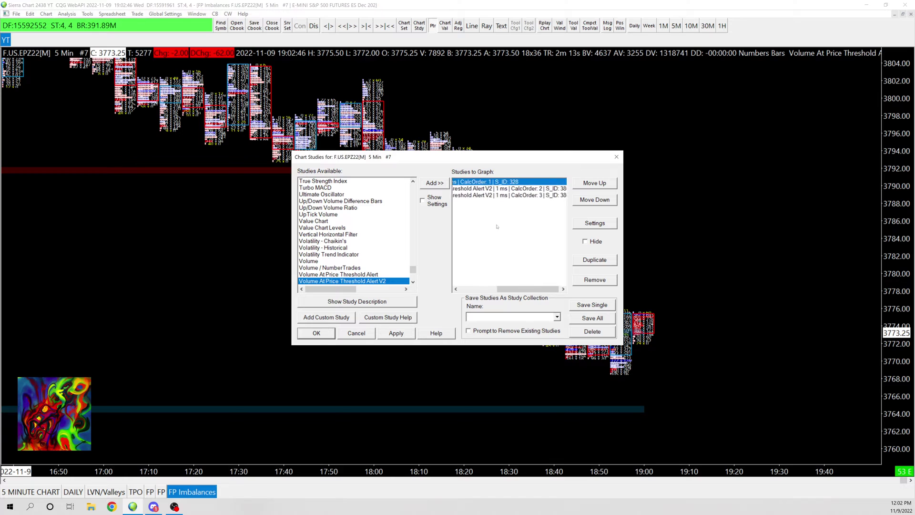
scroll(500, 226, up, 6)
scroll(502, 230, left, 1)
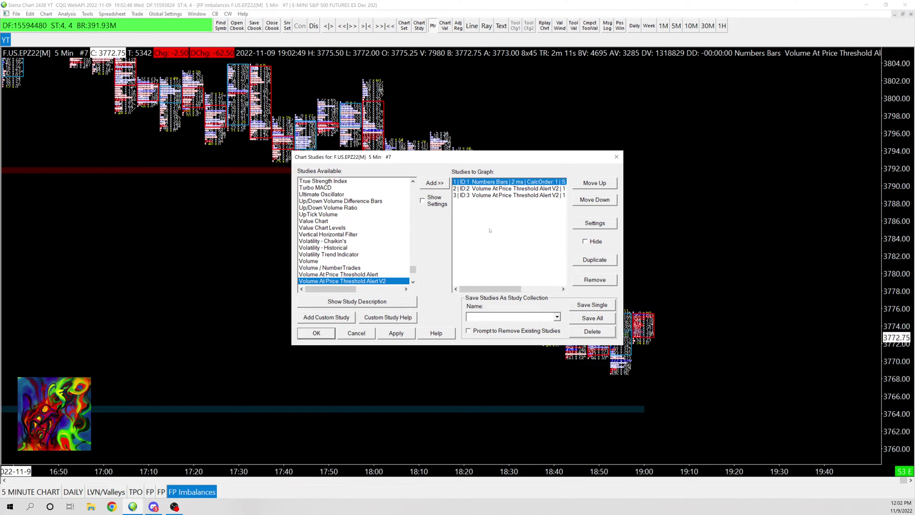
click(501, 195)
double_click(501, 196)
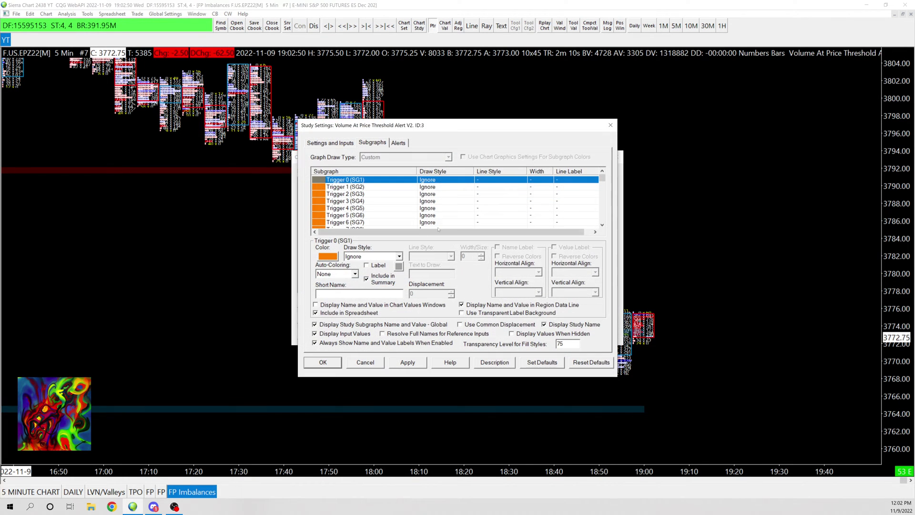
click(331, 143)
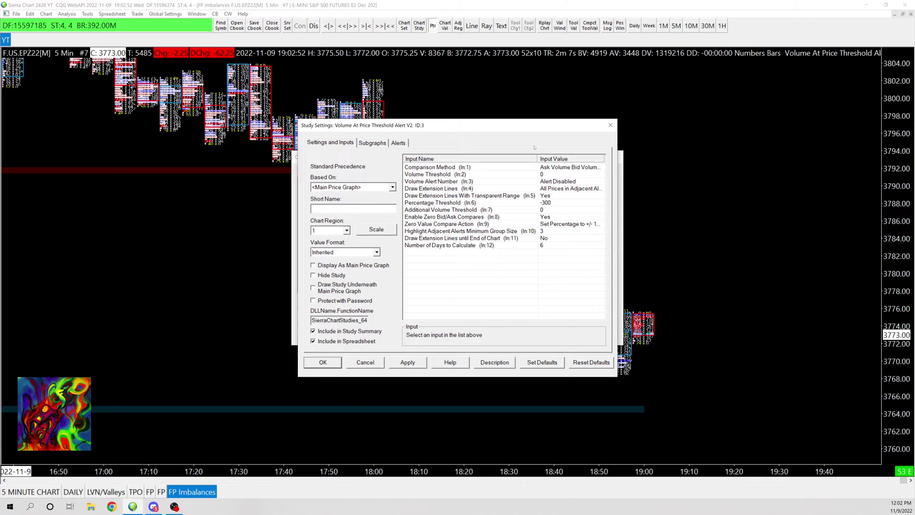
click(549, 203)
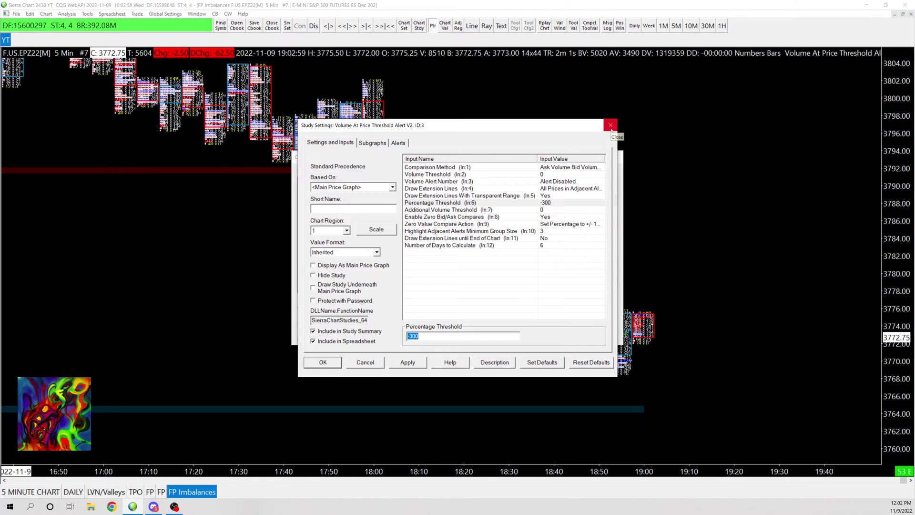
Review the Adjacent Alert Highlight subgraphs and the Extension Line Properties (SG60) subgraph of study ID:3 again.
click(373, 143)
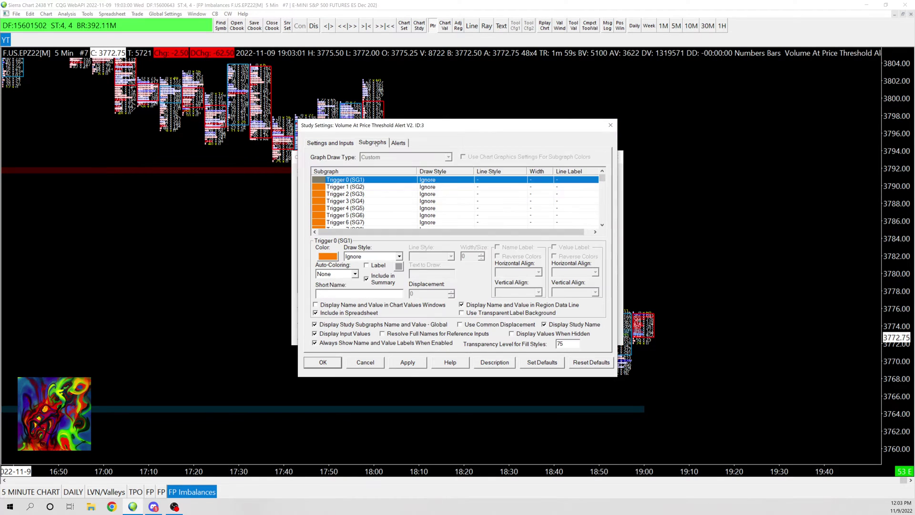
scroll(389, 197, down, 10)
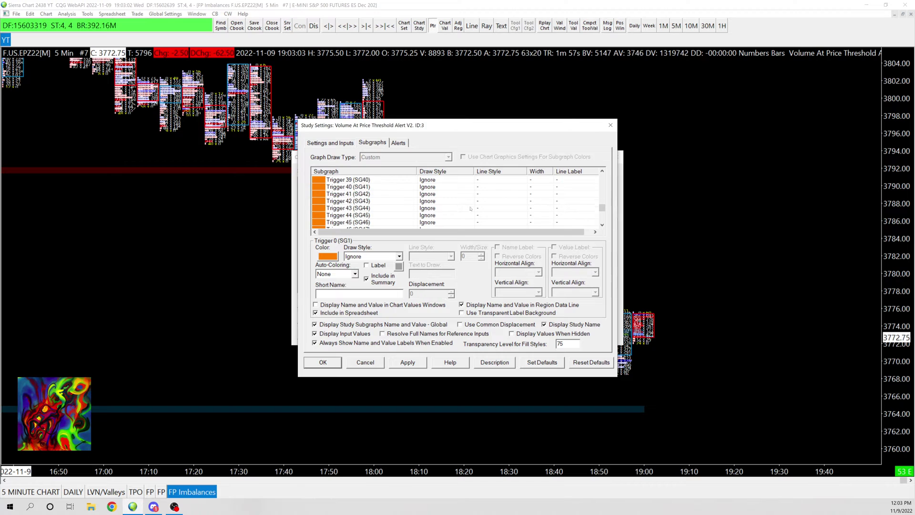
click(390, 201)
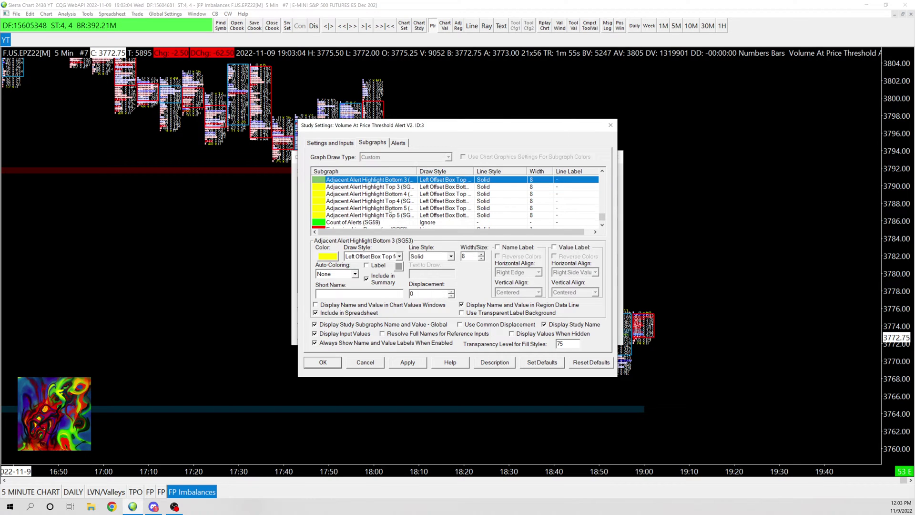
scroll(390, 216, down, 1)
click(390, 216)
scroll(390, 221, down, 1)
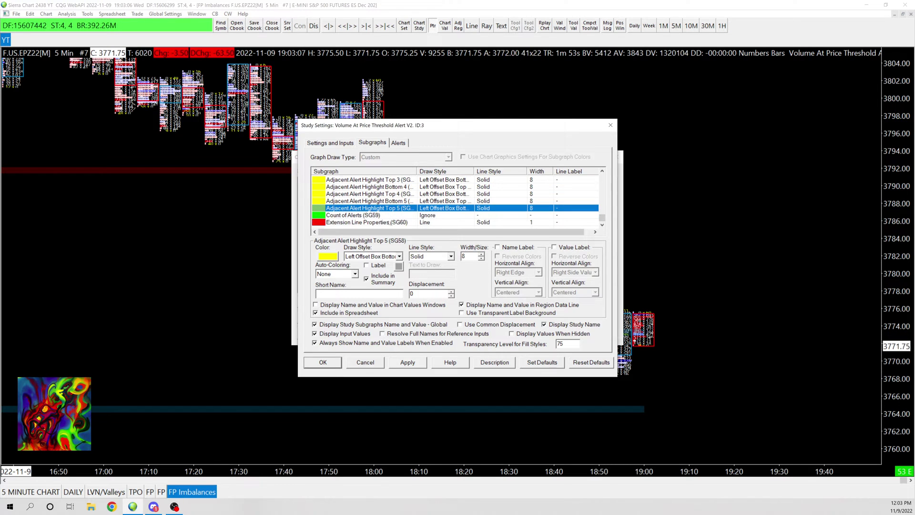
click(384, 223)
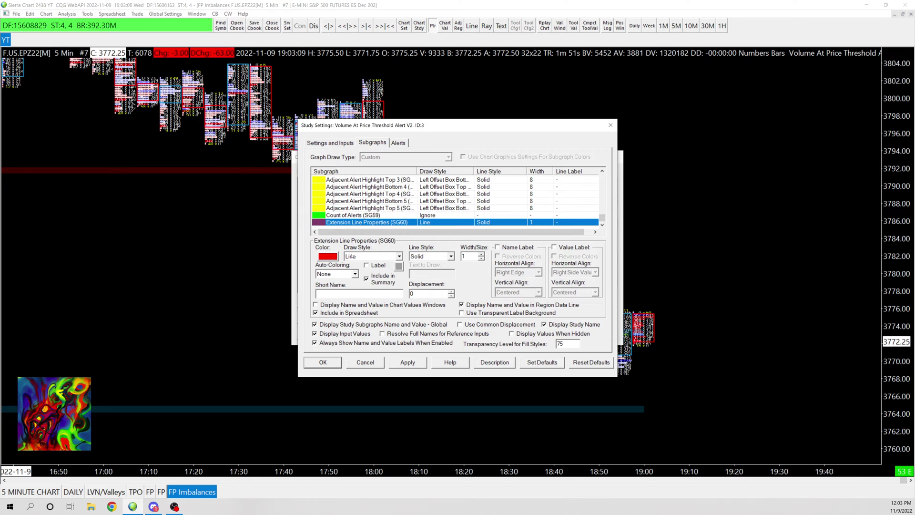